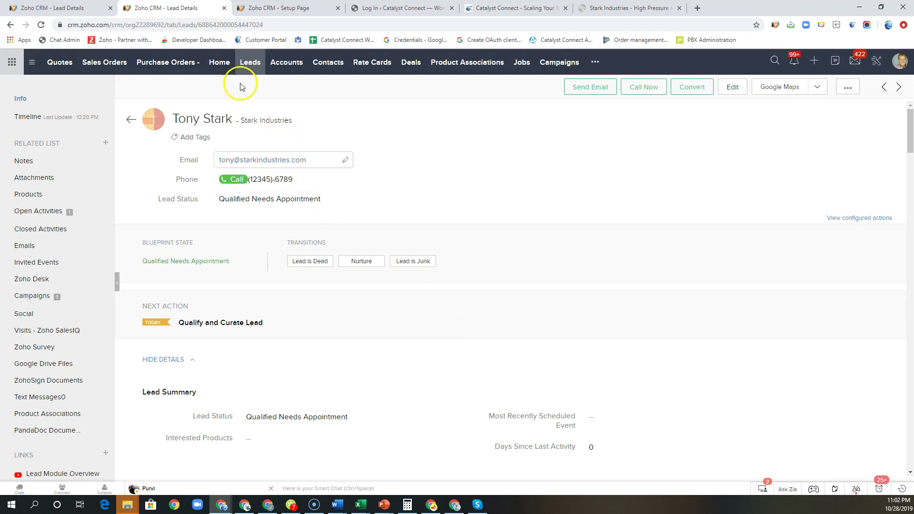
Clone the current lead and save the copy under the new first name.
{"action": "left_click", "coordinate": [852, 91]}
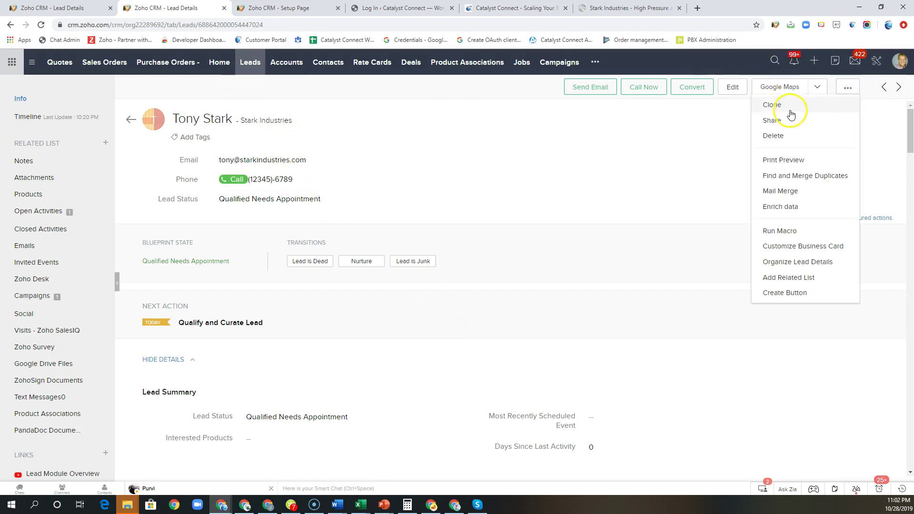
{"action": "left_click", "coordinate": [790, 108]}
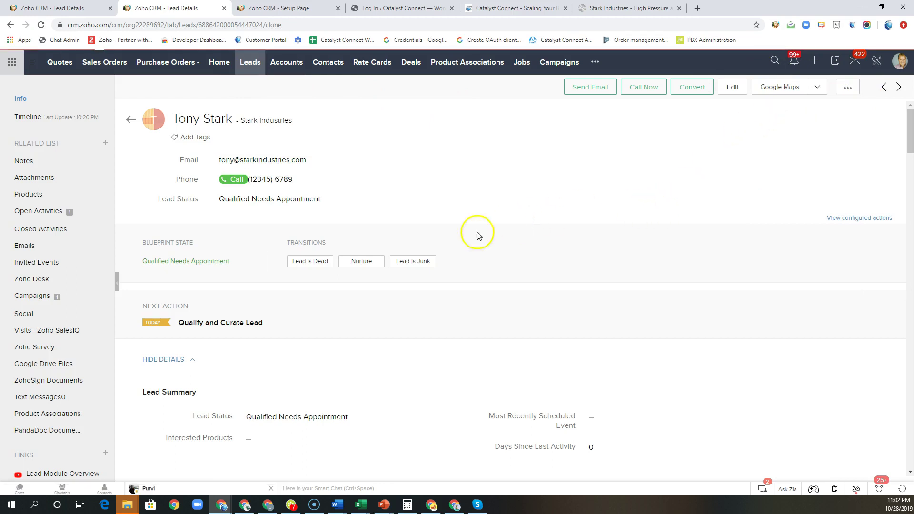
{"action": "scroll", "coordinate": [314, 333], "scroll_direction": "down", "scroll_amount": 1}
{"action": "scroll", "coordinate": [299, 371], "scroll_direction": "down", "scroll_amount": 5}
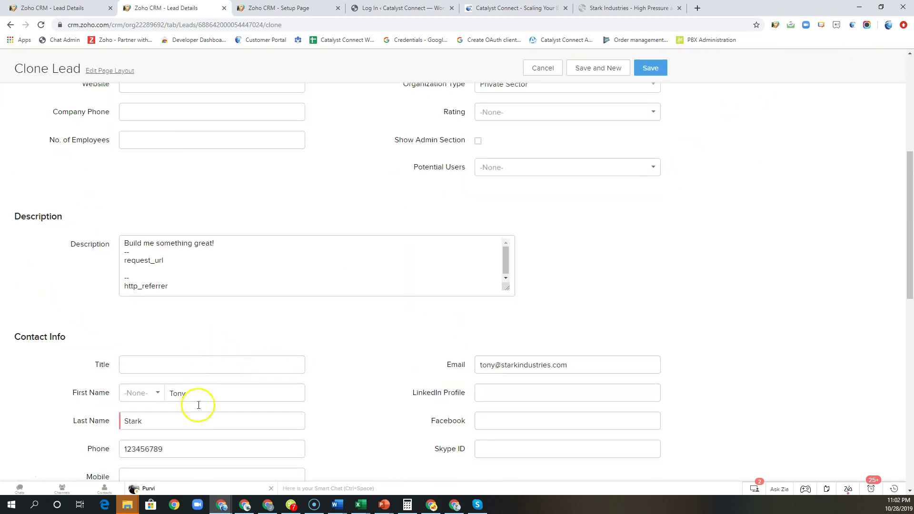
{"action": "left_click", "coordinate": [199, 394]}
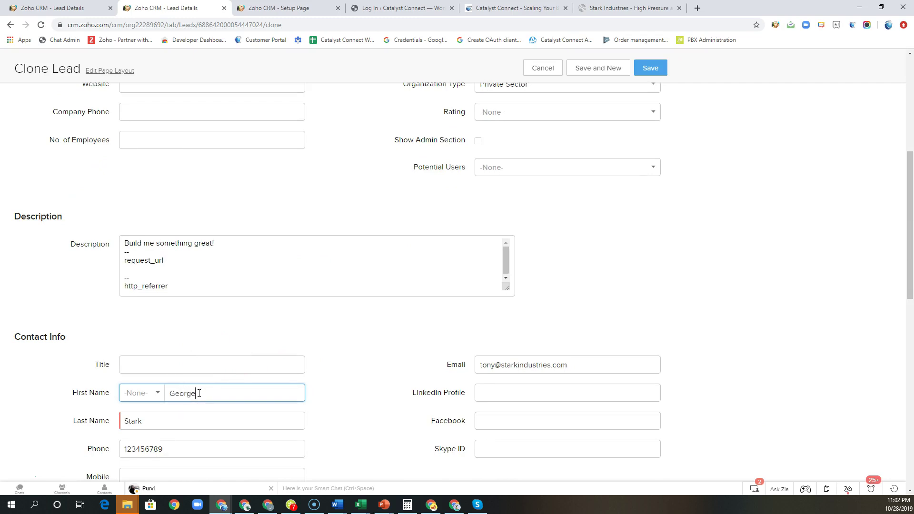
{"action": "left_click", "coordinate": [654, 68]}
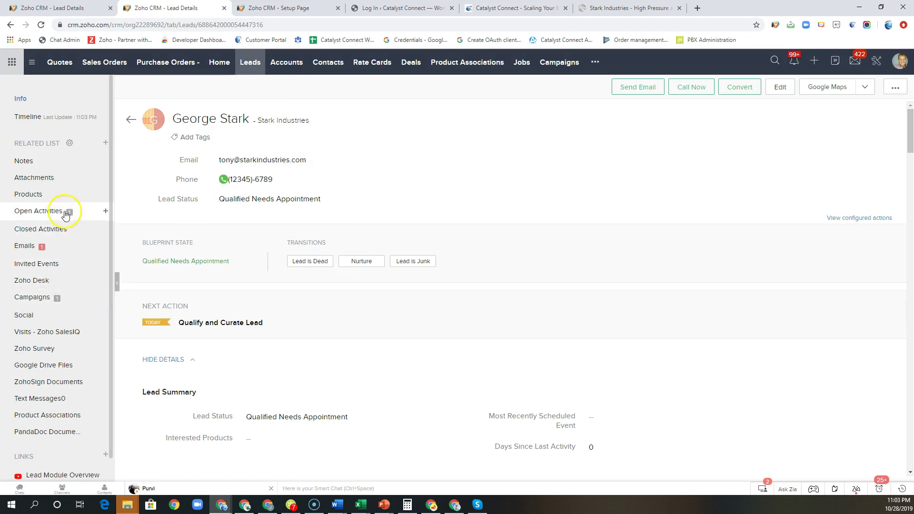
{"action": "left_click", "coordinate": [48, 211]}
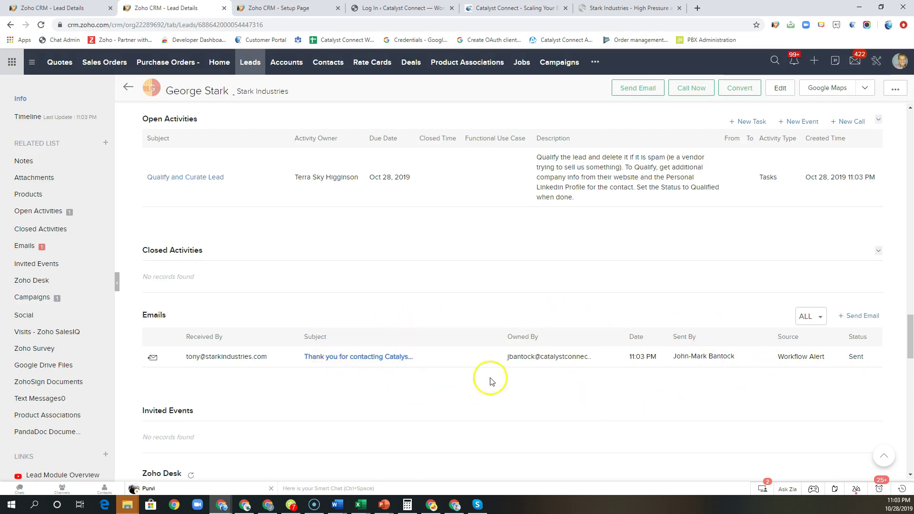
{"action": "scroll", "coordinate": [369, 327], "scroll_direction": "up", "scroll_amount": 1}
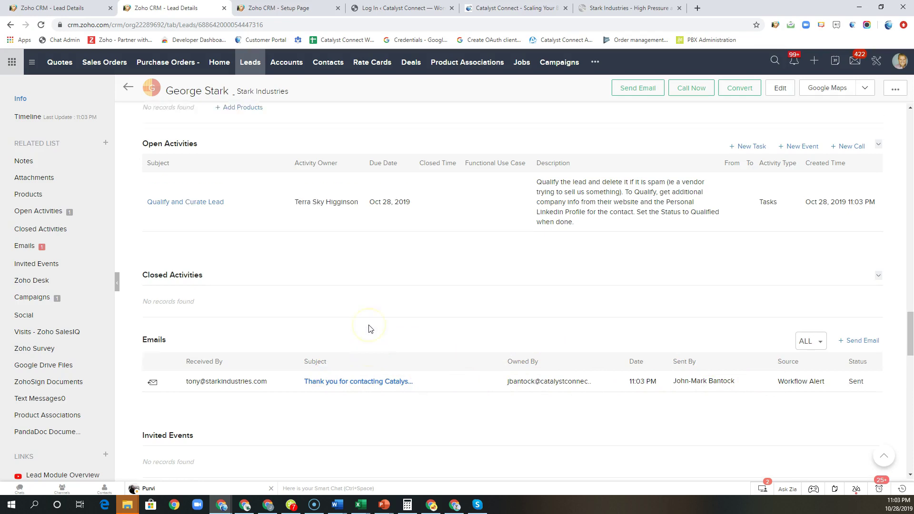
{"action": "scroll", "coordinate": [369, 327], "scroll_direction": "up", "scroll_amount": 10}
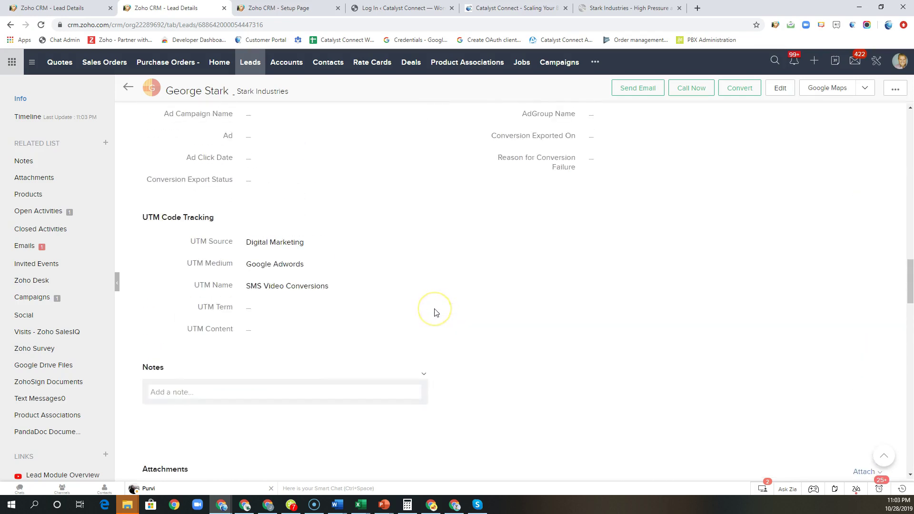
{"action": "scroll", "coordinate": [435, 312], "scroll_direction": "up", "scroll_amount": 18}
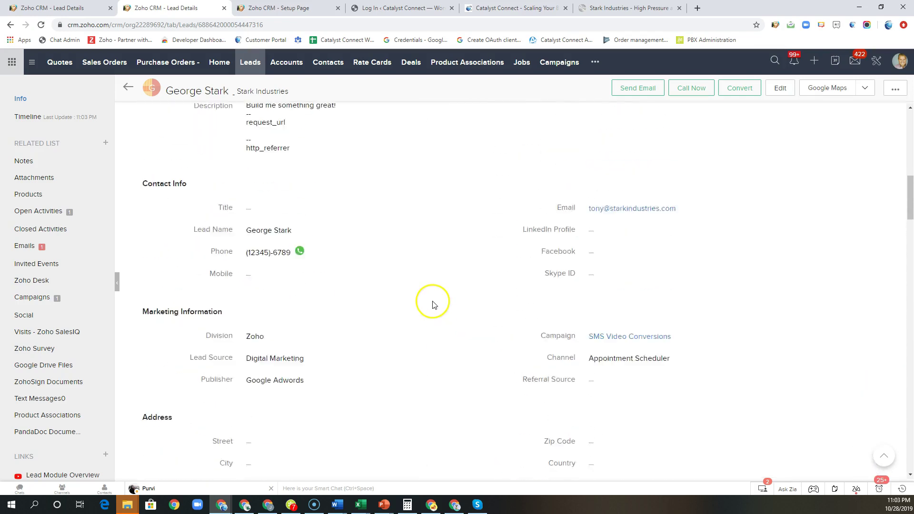
{"action": "scroll", "coordinate": [435, 305], "scroll_direction": "up", "scroll_amount": 7}
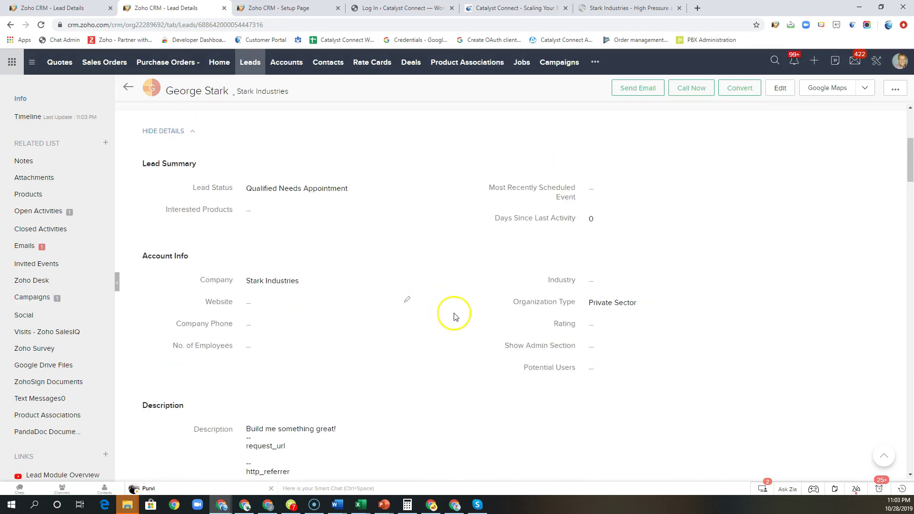
{"action": "scroll", "coordinate": [447, 312], "scroll_direction": "up", "scroll_amount": 4}
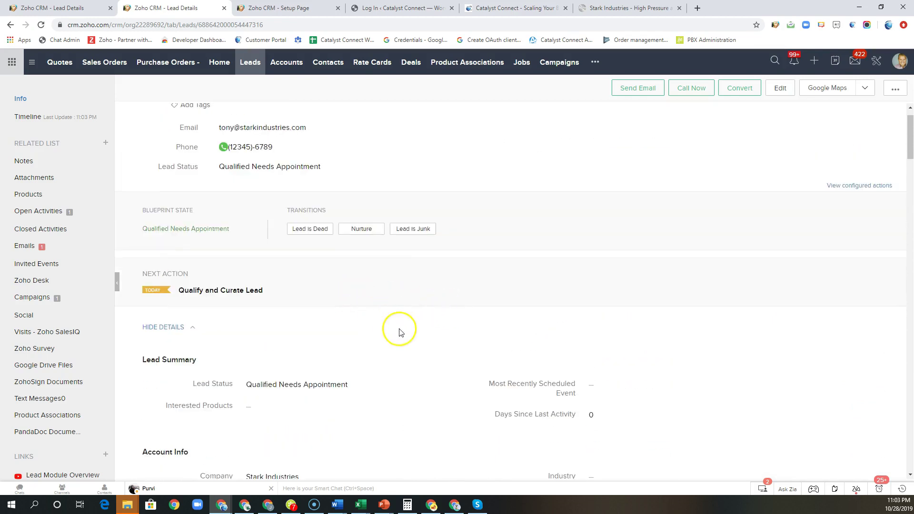
{"action": "scroll", "coordinate": [435, 341], "scroll_direction": "up", "scroll_amount": 1}
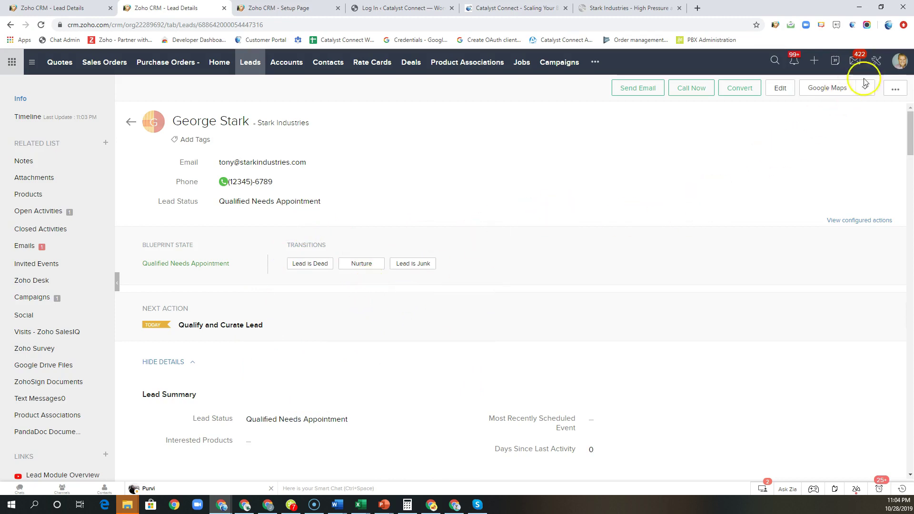
Review the Assign Leads to Marketing rule's All Records entry and its Category options unchanged, then return to Setup.
{"action": "left_click", "coordinate": [877, 66]}
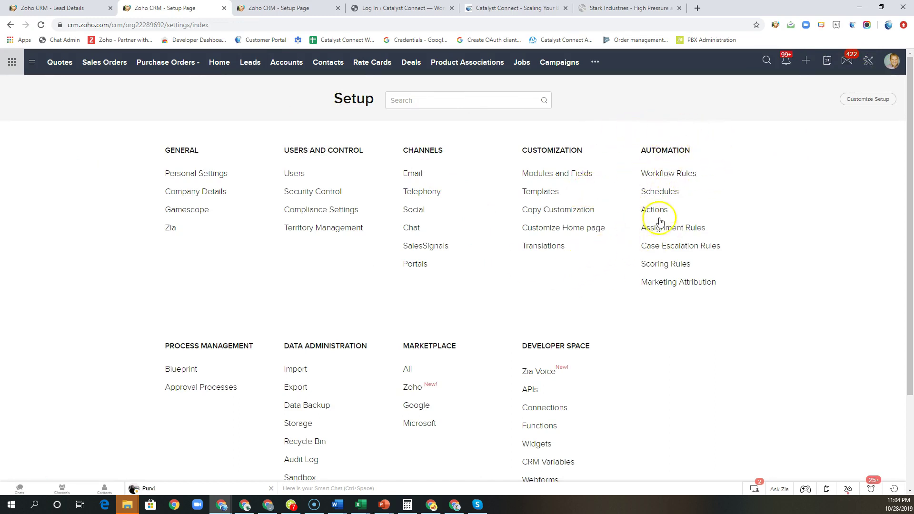
{"action": "left_click", "coordinate": [665, 234]}
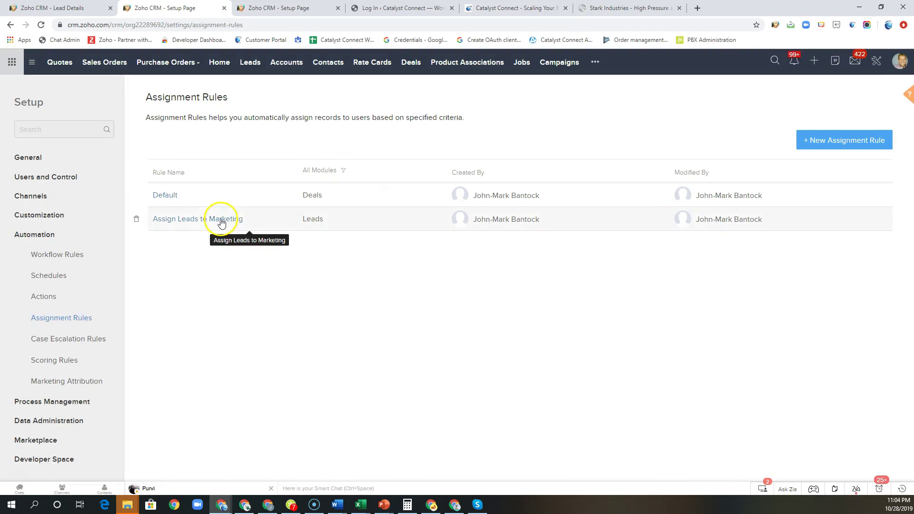
{"action": "left_click", "coordinate": [191, 223]}
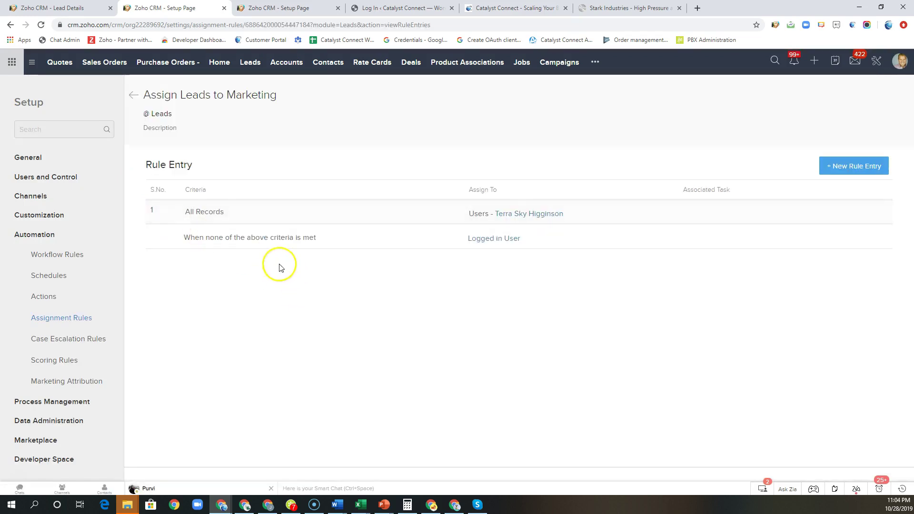
{"action": "left_click", "coordinate": [195, 215]}
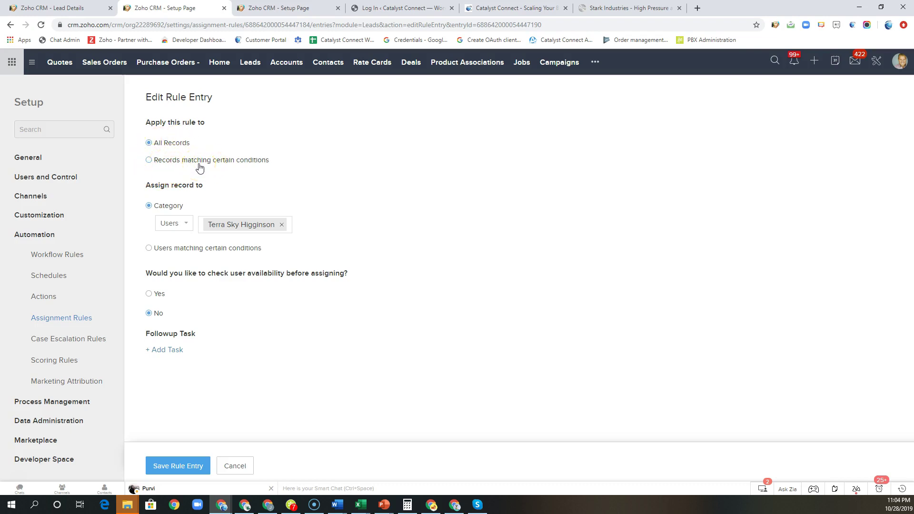
{"action": "left_click", "coordinate": [186, 225]}
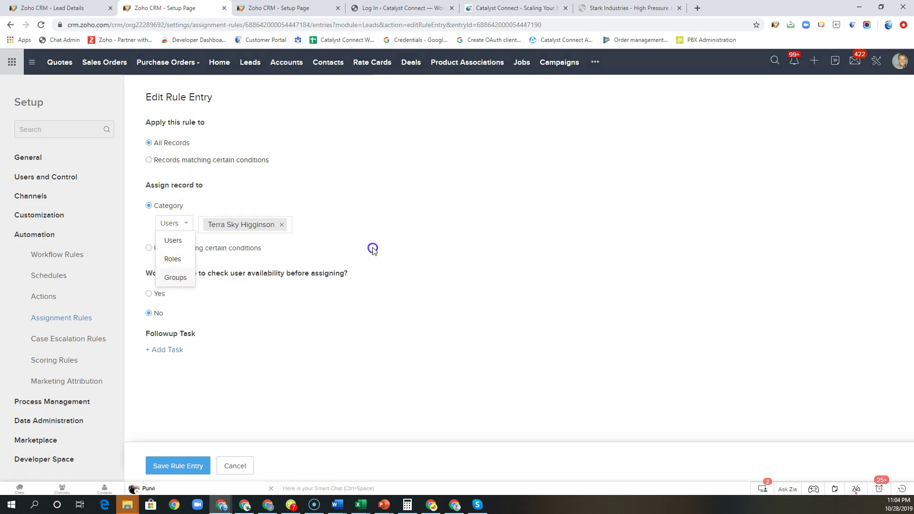
{"action": "left_click", "coordinate": [343, 247]}
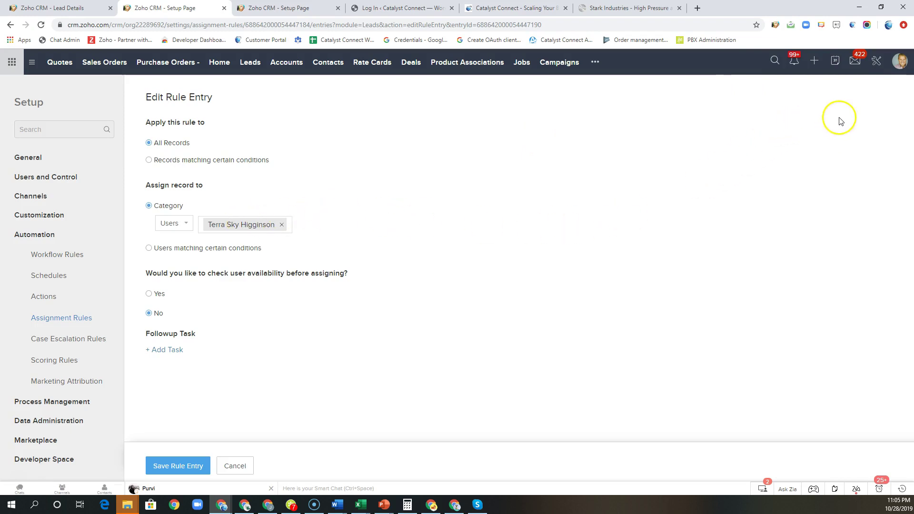
{"action": "left_click", "coordinate": [877, 63]}
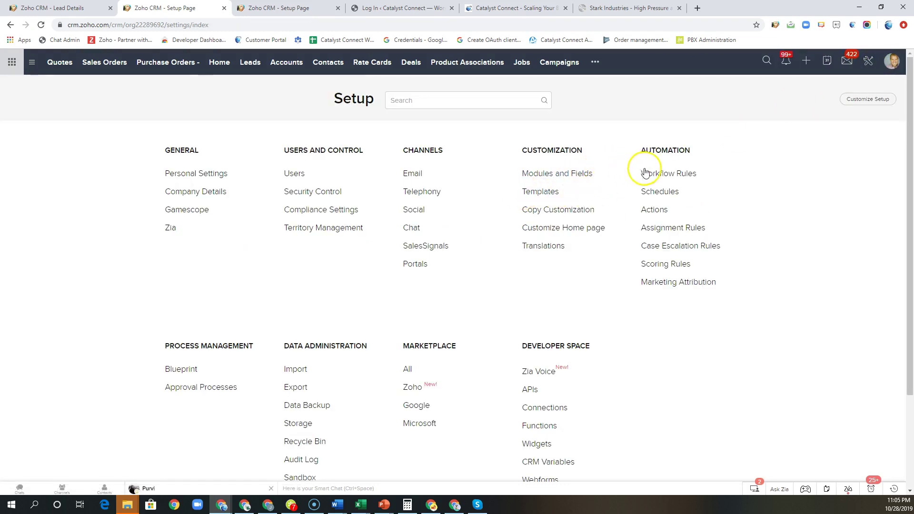
Filter the Workflow Rules list to the Leads module and scroll to the Lead Qualification and Curation Drip rule.
{"action": "left_click", "coordinate": [681, 174]}
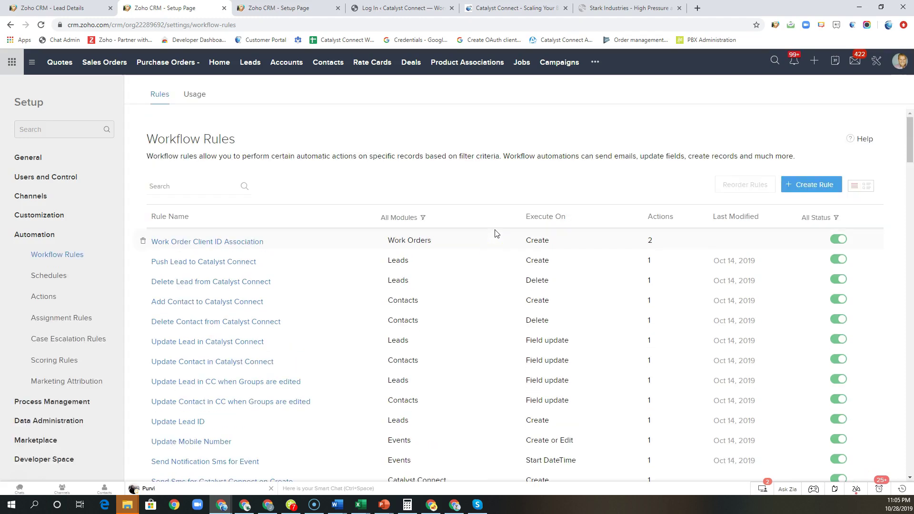
{"action": "left_click", "coordinate": [394, 218]}
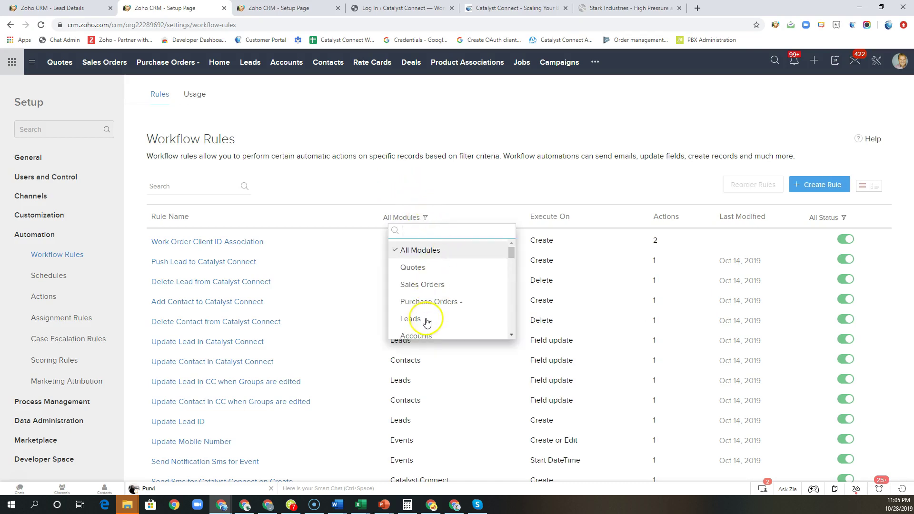
{"action": "left_click", "coordinate": [417, 323]}
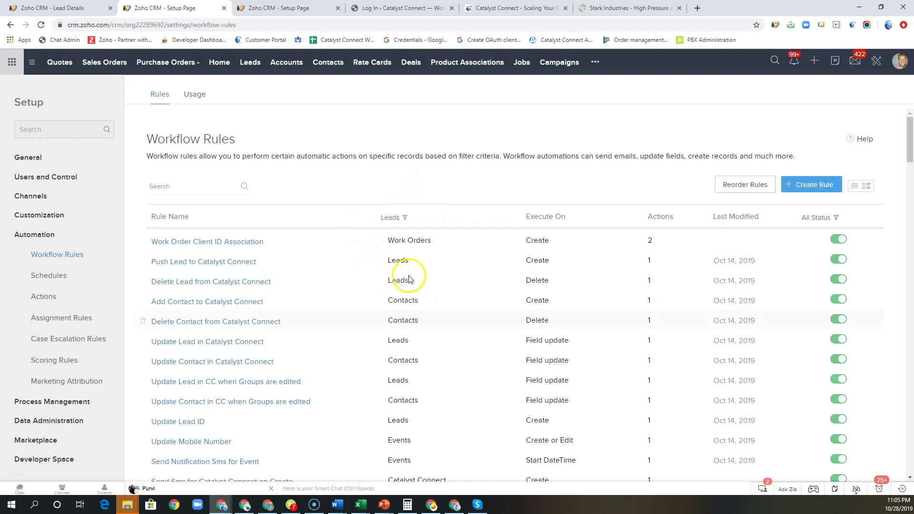
{"action": "scroll", "coordinate": [352, 328], "scroll_direction": "down", "scroll_amount": 3}
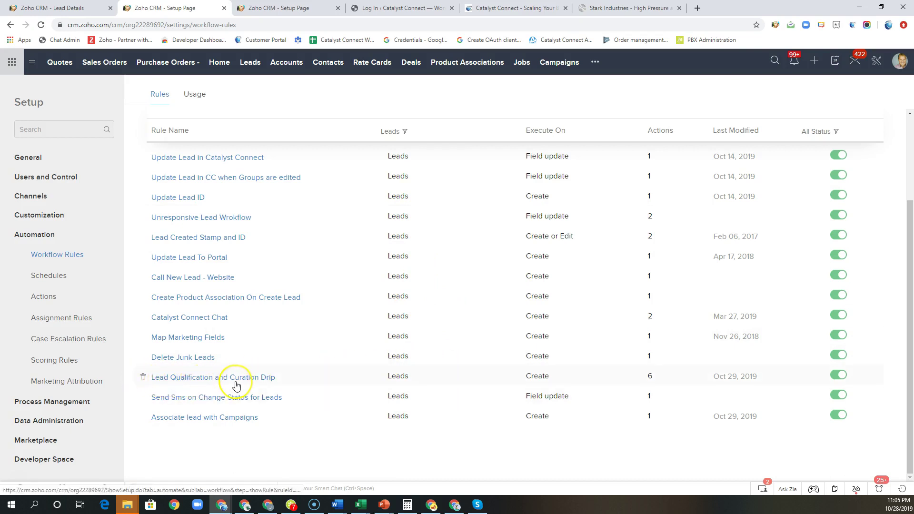
Open the Lead Qualification and Curation Drip rule and scroll down to its instant and scheduled actions.
{"action": "mouse_move", "coordinate": [236, 385]}
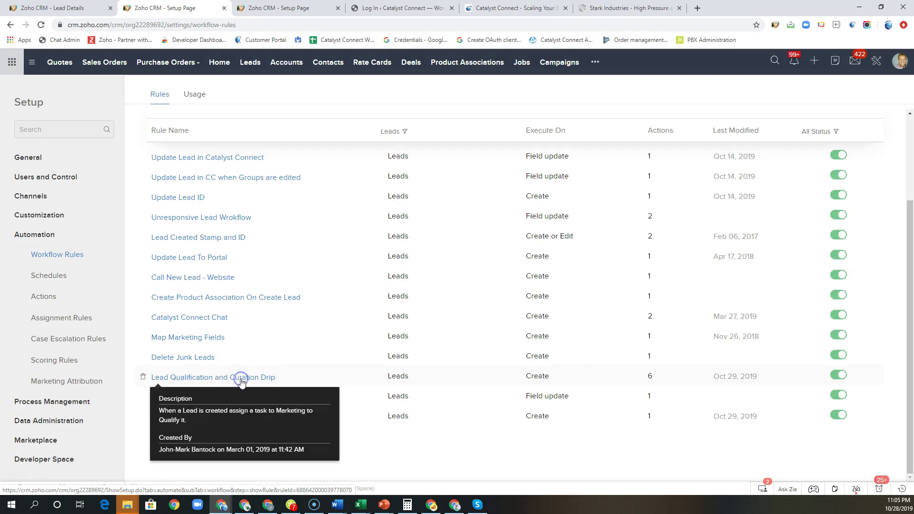
{"action": "left_click", "coordinate": [242, 381]}
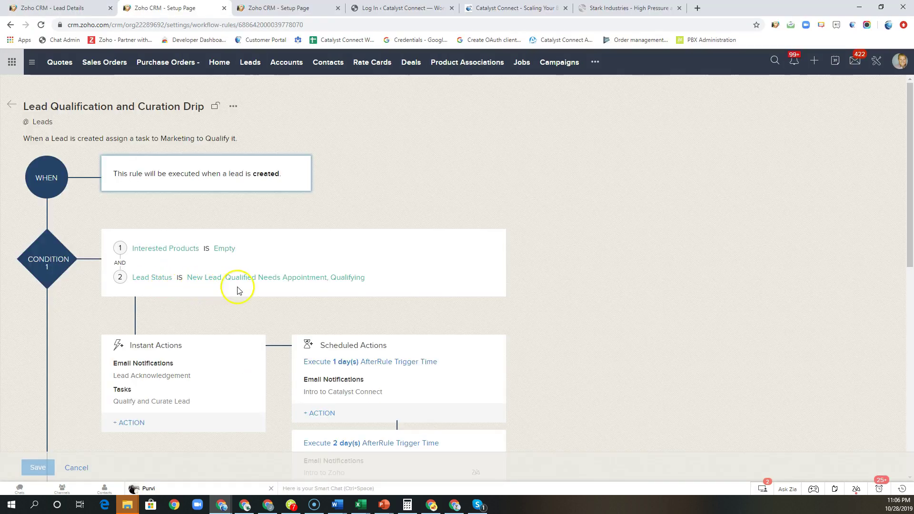
{"action": "mouse_move", "coordinate": [246, 284]}
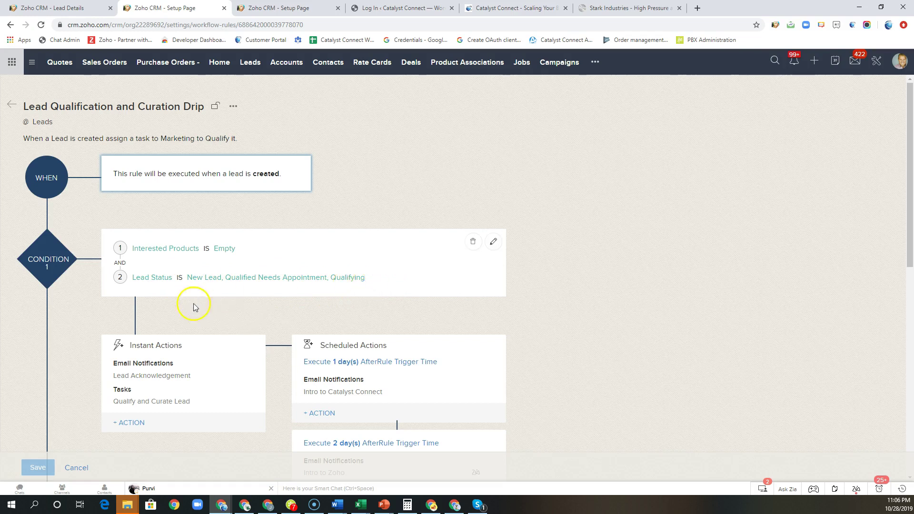
{"action": "scroll", "coordinate": [273, 317], "scroll_direction": "down", "scroll_amount": 2}
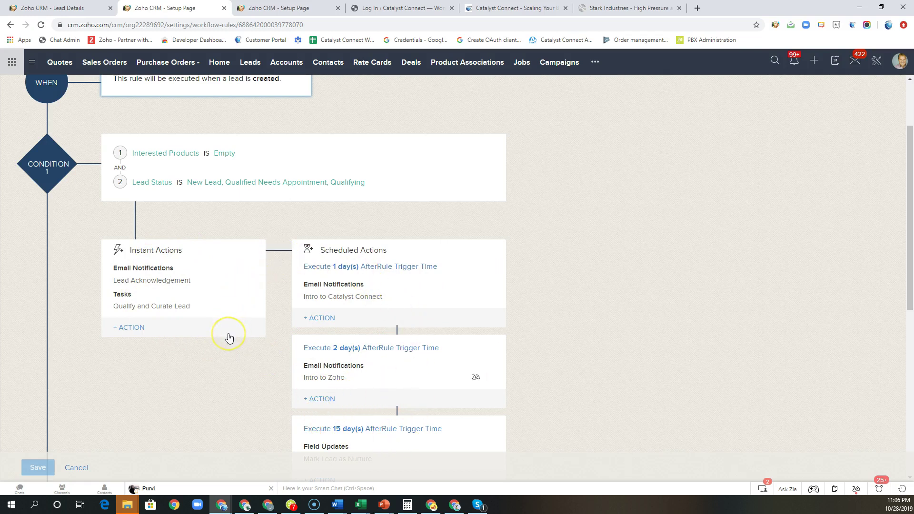
{"action": "left_click", "coordinate": [168, 310]}
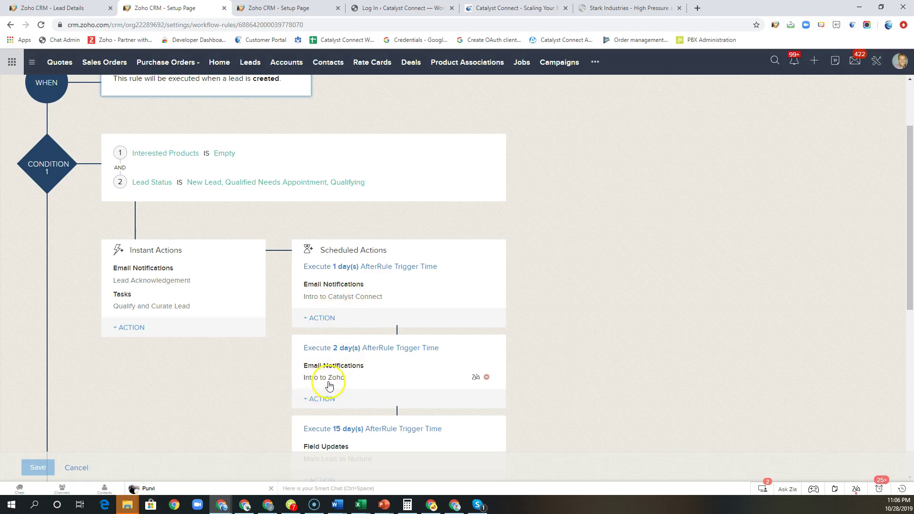
{"action": "scroll", "coordinate": [330, 379], "scroll_direction": "down", "scroll_amount": 1}
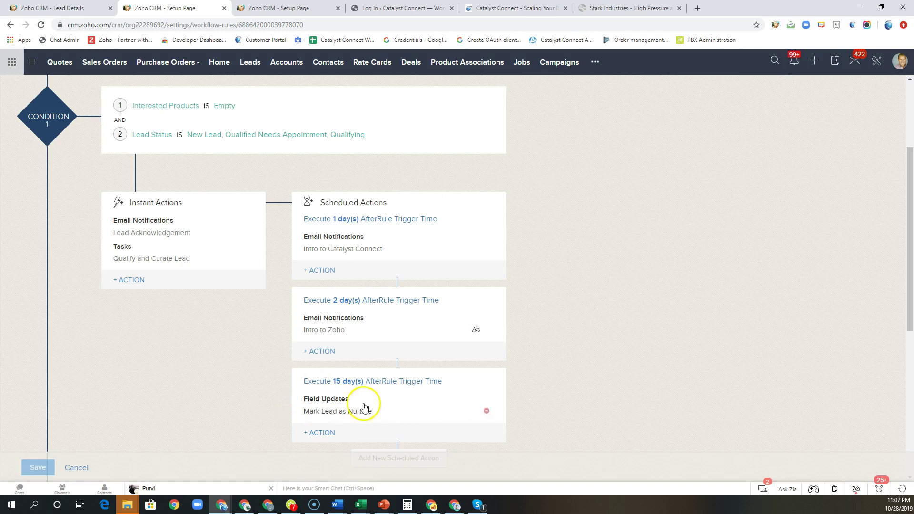
{"action": "scroll", "coordinate": [268, 344], "scroll_direction": "down", "scroll_amount": 2}
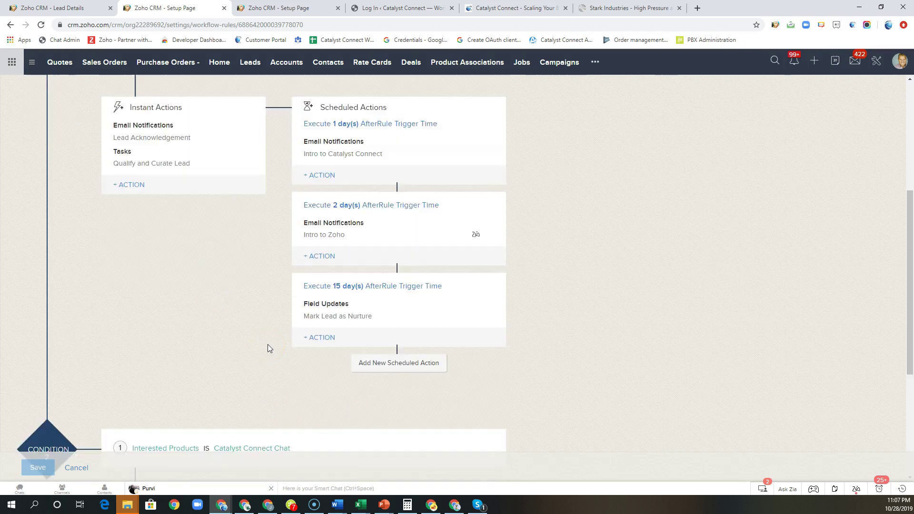
{"action": "scroll", "coordinate": [267, 344], "scroll_direction": "up", "scroll_amount": 1}
{"action": "scroll", "coordinate": [268, 352], "scroll_direction": "down", "scroll_amount": 2}
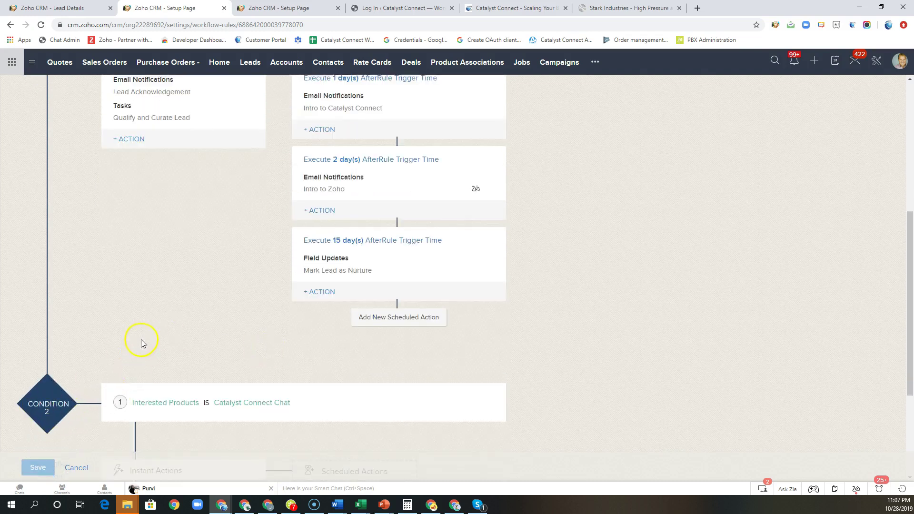
{"action": "scroll", "coordinate": [137, 343], "scroll_direction": "up", "scroll_amount": 2}
{"action": "scroll", "coordinate": [138, 347], "scroll_direction": "down", "scroll_amount": 2}
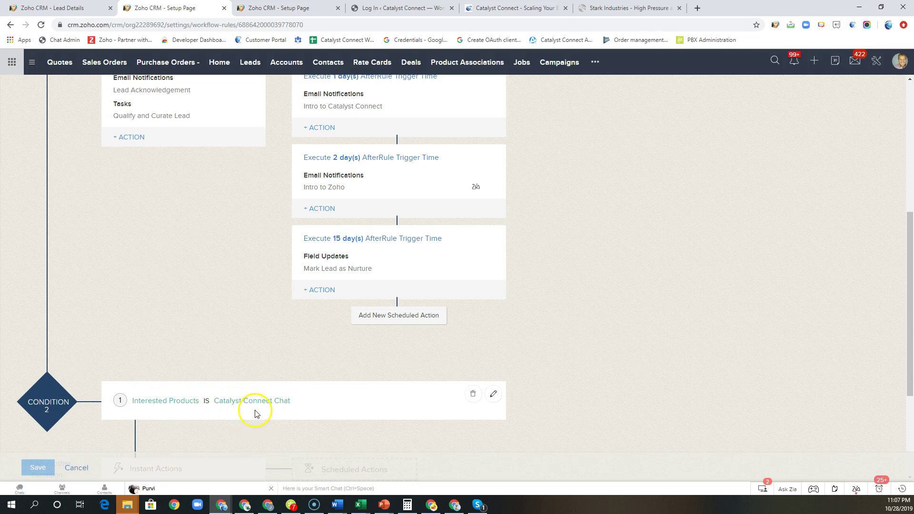
{"action": "scroll", "coordinate": [270, 410], "scroll_direction": "up", "scroll_amount": 2}
{"action": "scroll", "coordinate": [296, 398], "scroll_direction": "down", "scroll_amount": 1}
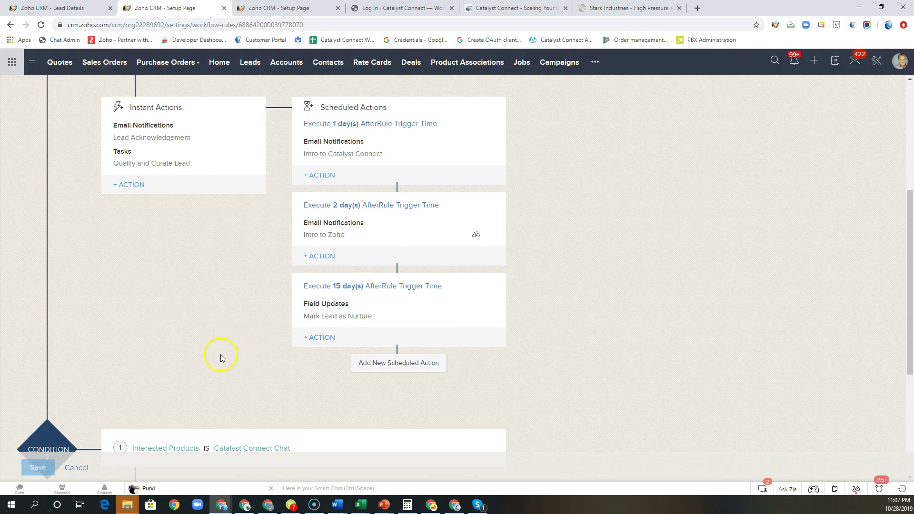
{"action": "scroll", "coordinate": [221, 357], "scroll_direction": "down", "scroll_amount": 2}
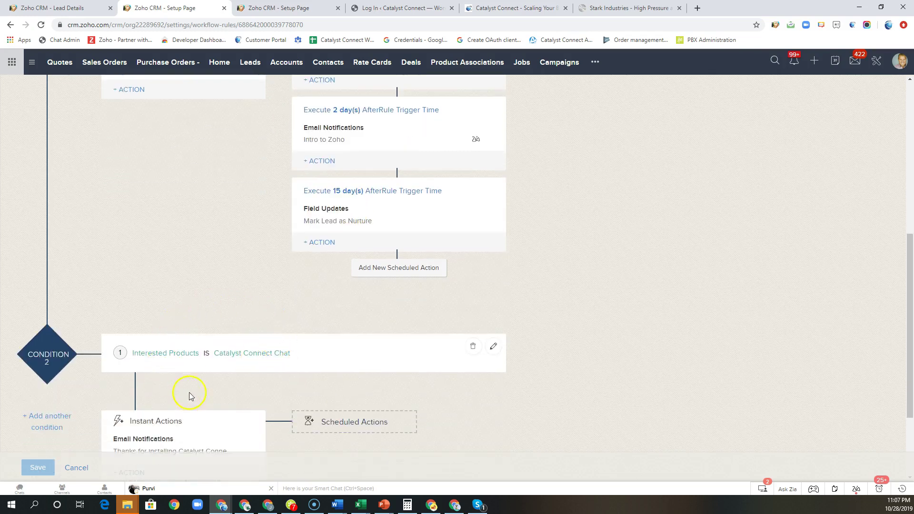
{"action": "scroll", "coordinate": [200, 393], "scroll_direction": "down", "scroll_amount": 1}
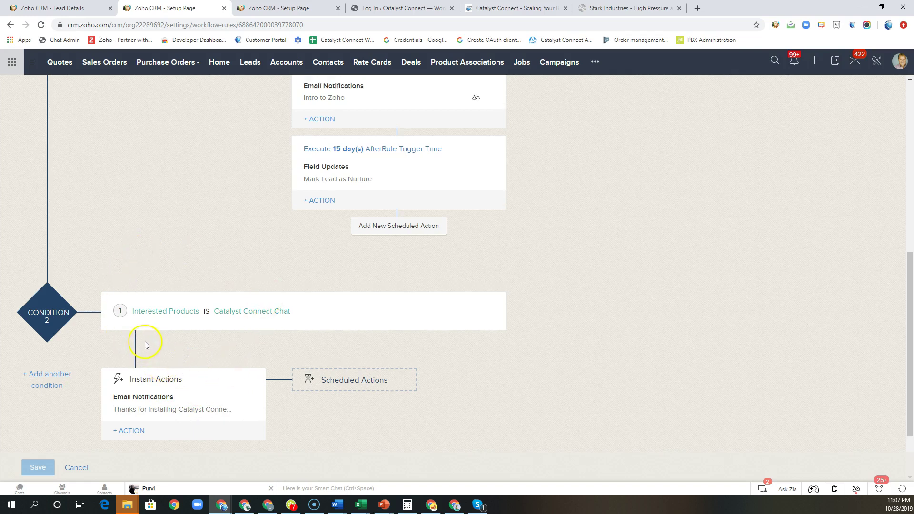
{"action": "scroll", "coordinate": [146, 346], "scroll_direction": "up", "scroll_amount": 4}
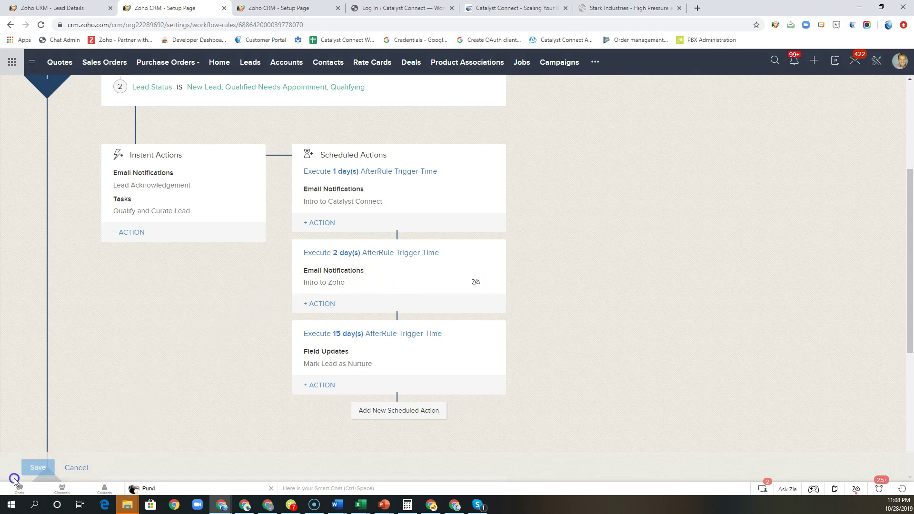
Go back through the Setup pages to the cloned lead and show its Emails related list.
{"action": "left_click", "coordinate": [10, 25]}
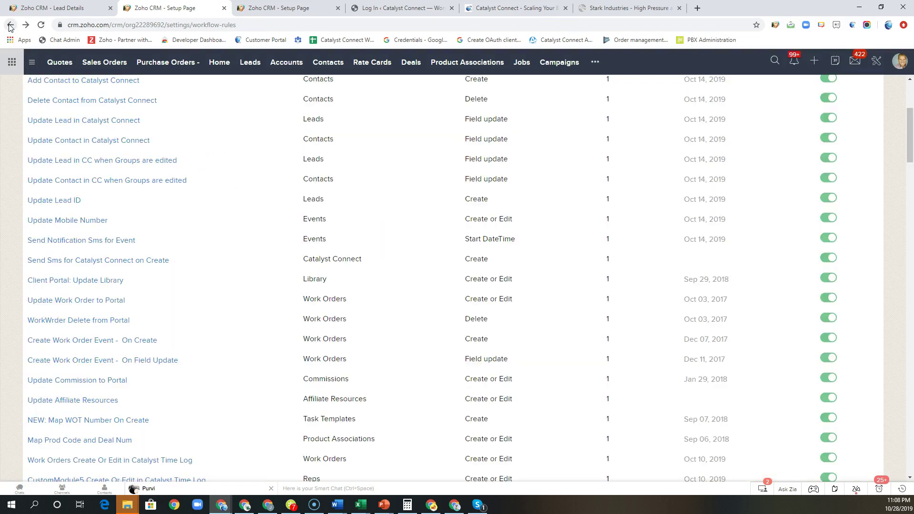
{"action": "left_click", "coordinate": [10, 25]}
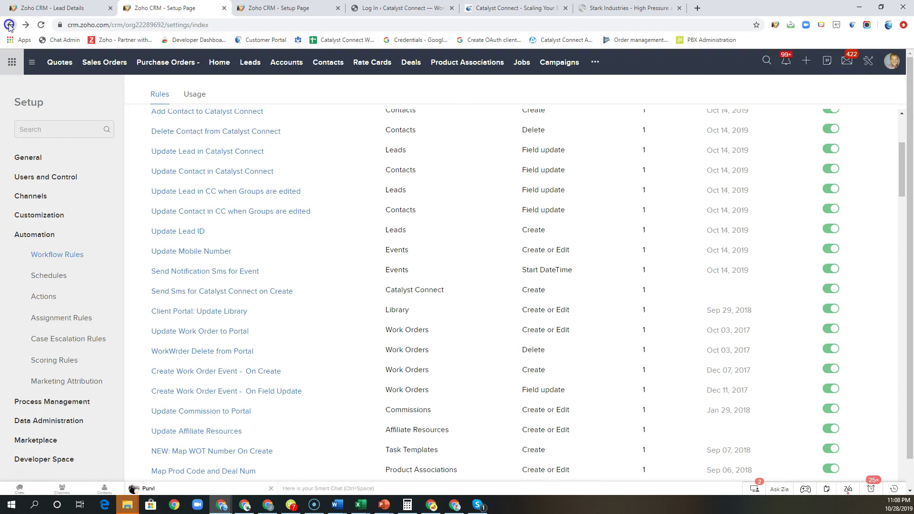
{"action": "left_click", "coordinate": [10, 26]}
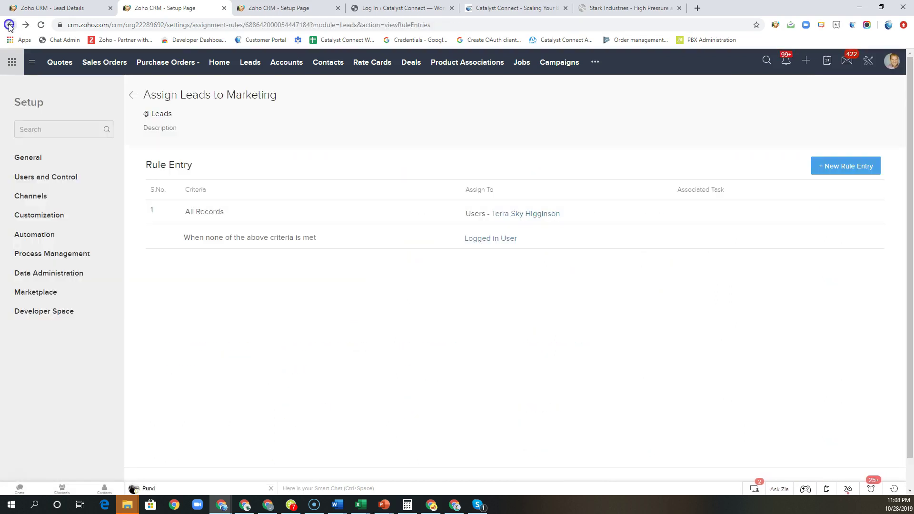
{"action": "left_click", "coordinate": [9, 25]}
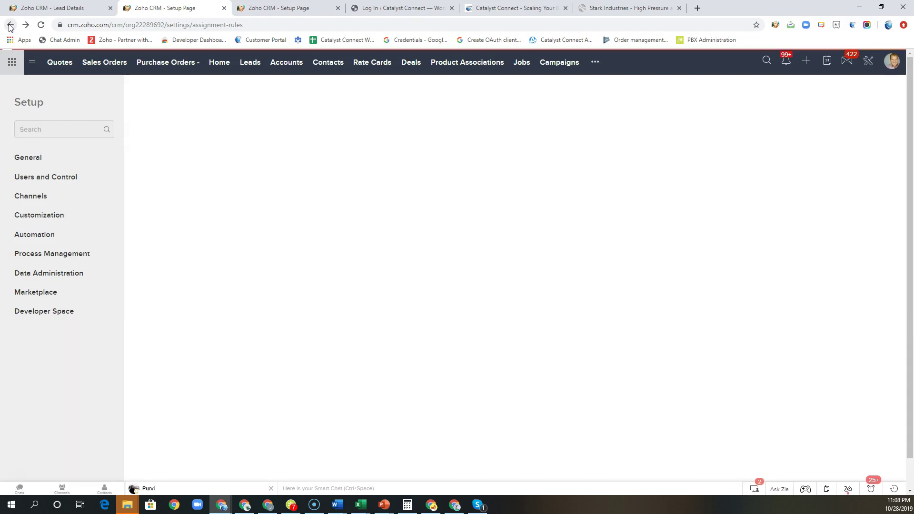
{"action": "left_click", "coordinate": [10, 25]}
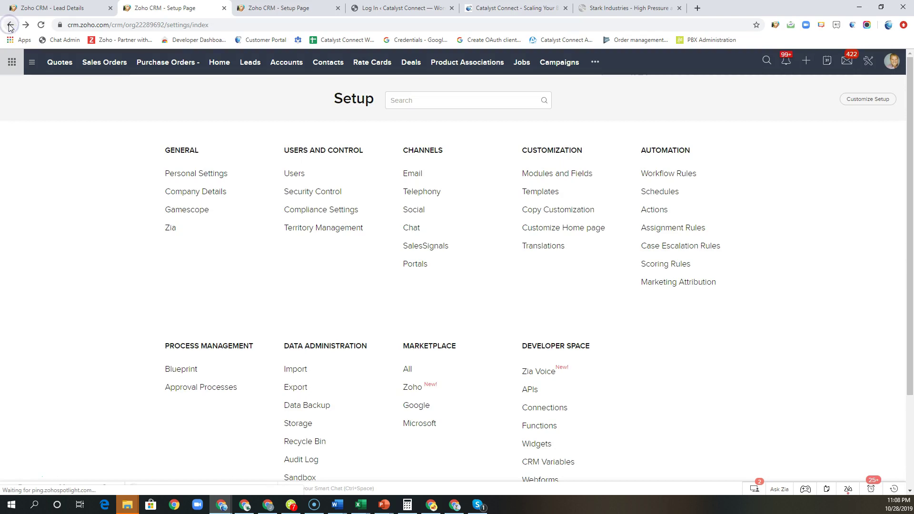
{"action": "left_click", "coordinate": [9, 25]}
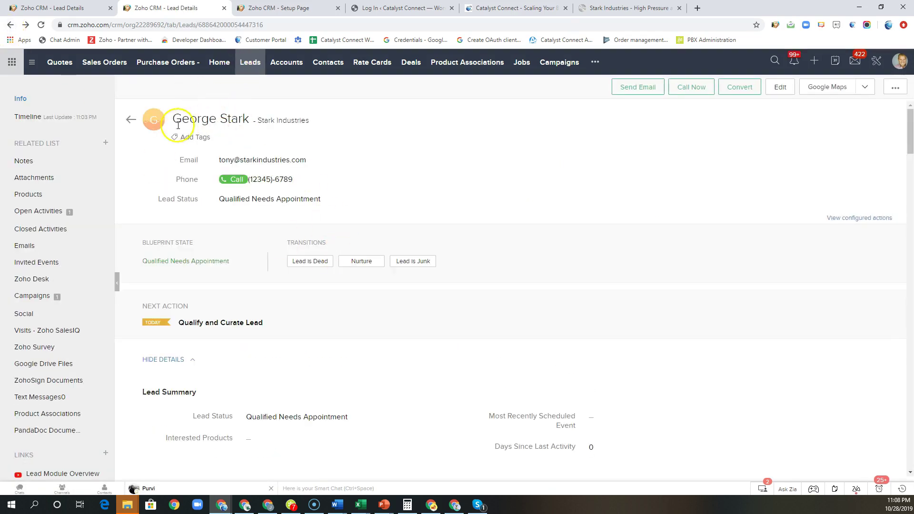
{"action": "left_click", "coordinate": [24, 247]}
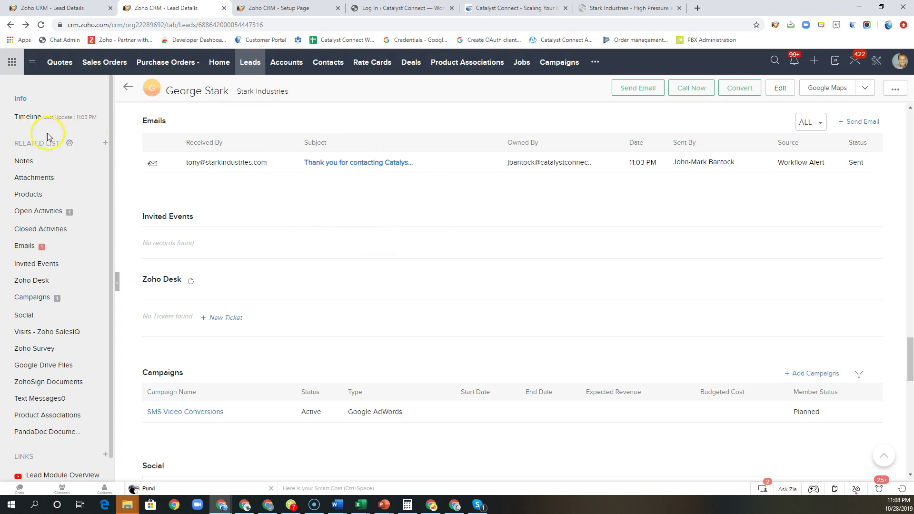
{"action": "left_click", "coordinate": [28, 118]}
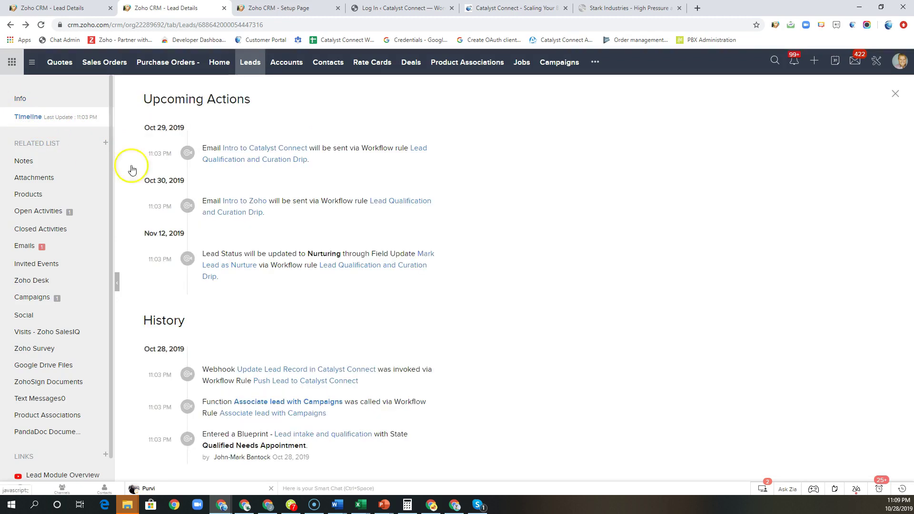
{"action": "scroll", "coordinate": [340, 345], "scroll_direction": "down", "scroll_amount": 4}
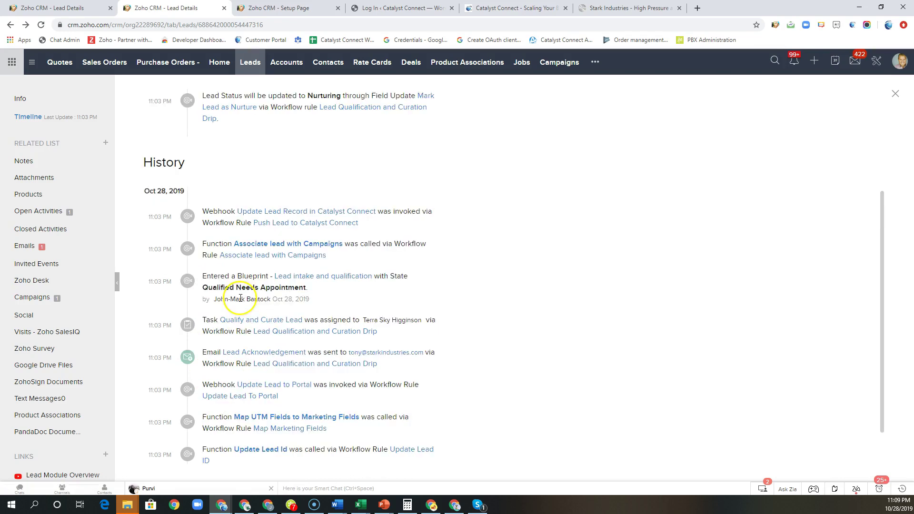
{"action": "scroll", "coordinate": [240, 298], "scroll_direction": "up", "scroll_amount": 3}
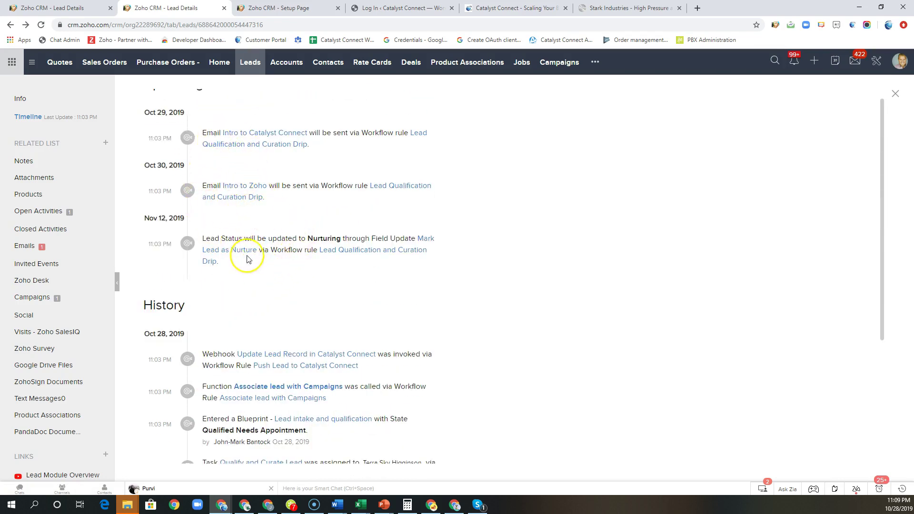
{"action": "scroll", "coordinate": [266, 251], "scroll_direction": "up", "scroll_amount": 1}
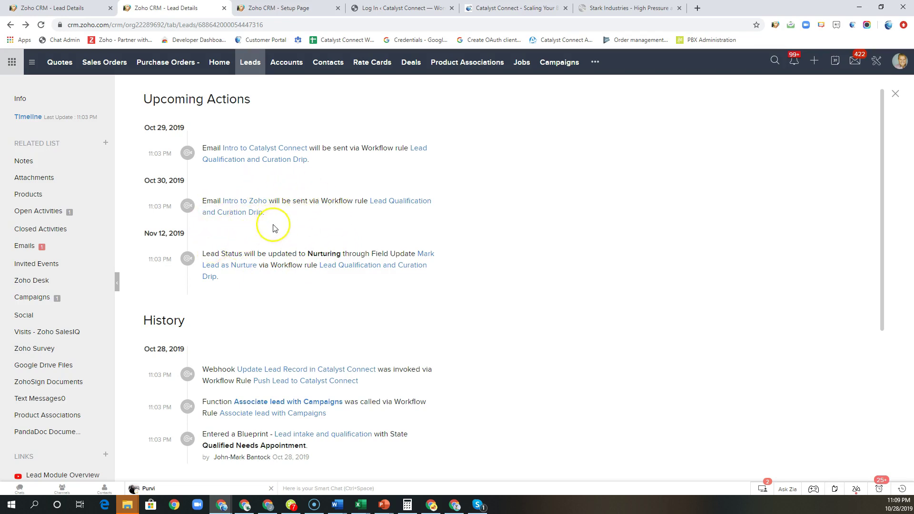
{"action": "left_click", "coordinate": [25, 100]}
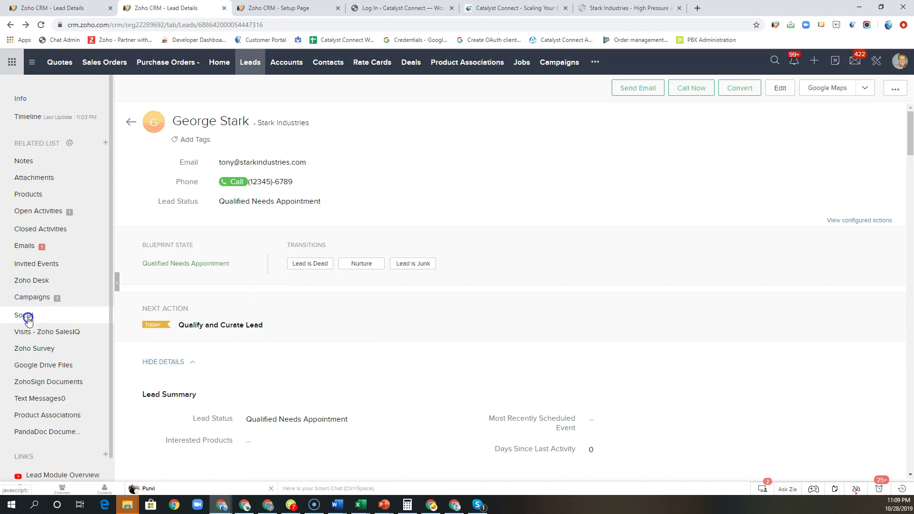
Jump to the lead's Social section, then scroll through all related lists and back to the top.
{"action": "left_click", "coordinate": [46, 316]}
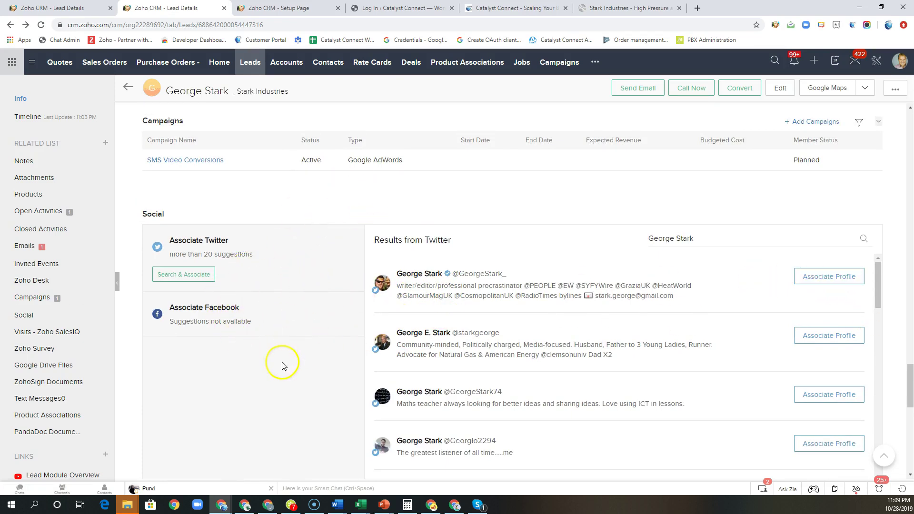
{"action": "scroll", "coordinate": [211, 365], "scroll_direction": "up", "scroll_amount": 7}
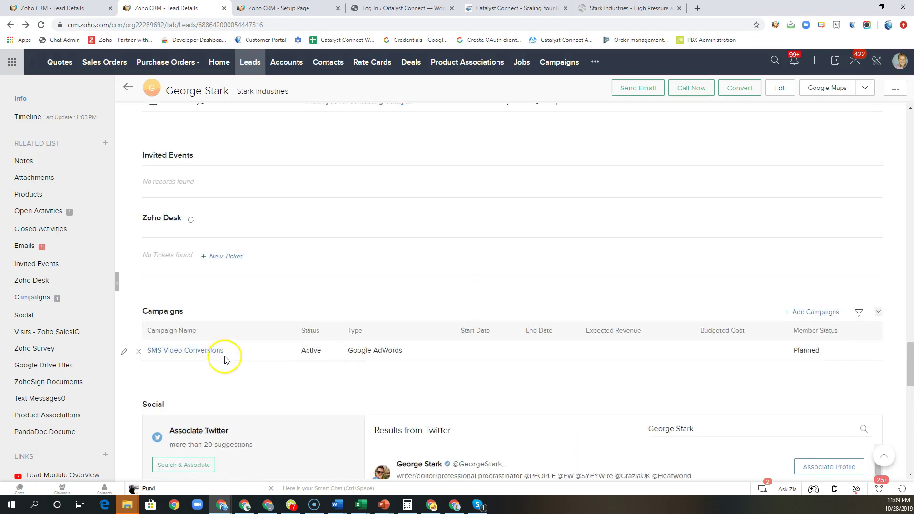
{"action": "scroll", "coordinate": [226, 358], "scroll_direction": "up", "scroll_amount": 10}
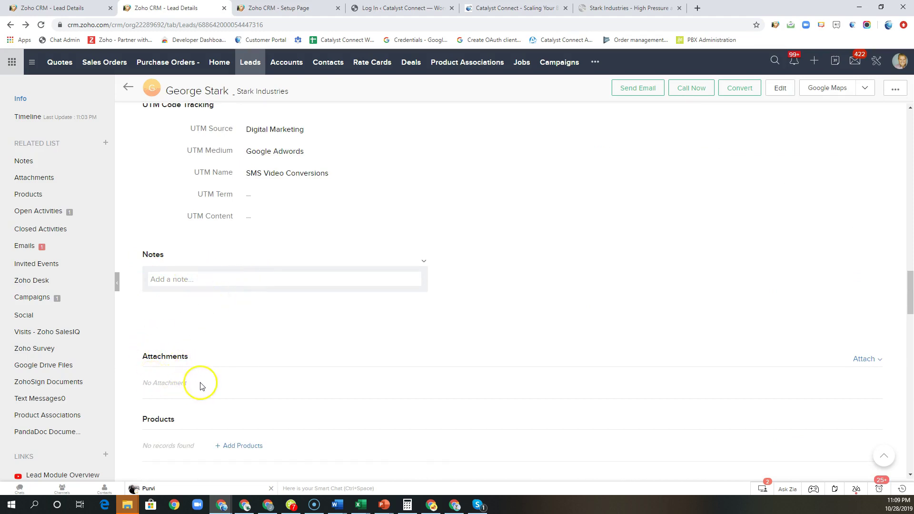
{"action": "scroll", "coordinate": [177, 379], "scroll_direction": "down", "scroll_amount": 3}
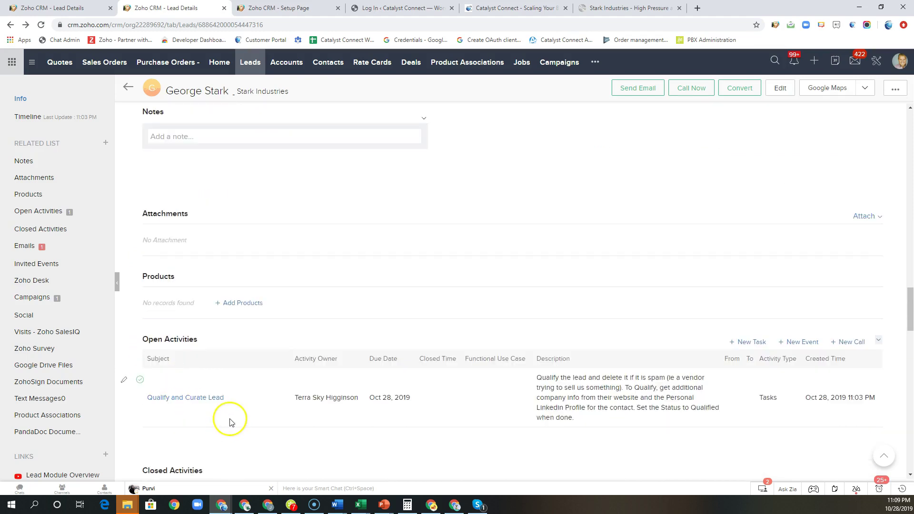
{"action": "scroll", "coordinate": [230, 420], "scroll_direction": "down", "scroll_amount": 4}
{"action": "scroll", "coordinate": [203, 419], "scroll_direction": "down", "scroll_amount": 3}
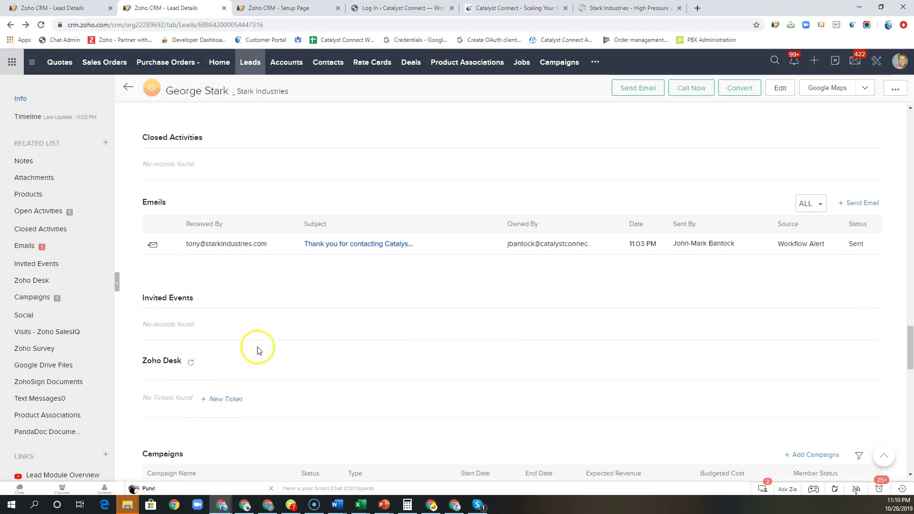
{"action": "scroll", "coordinate": [186, 345], "scroll_direction": "down", "scroll_amount": 2}
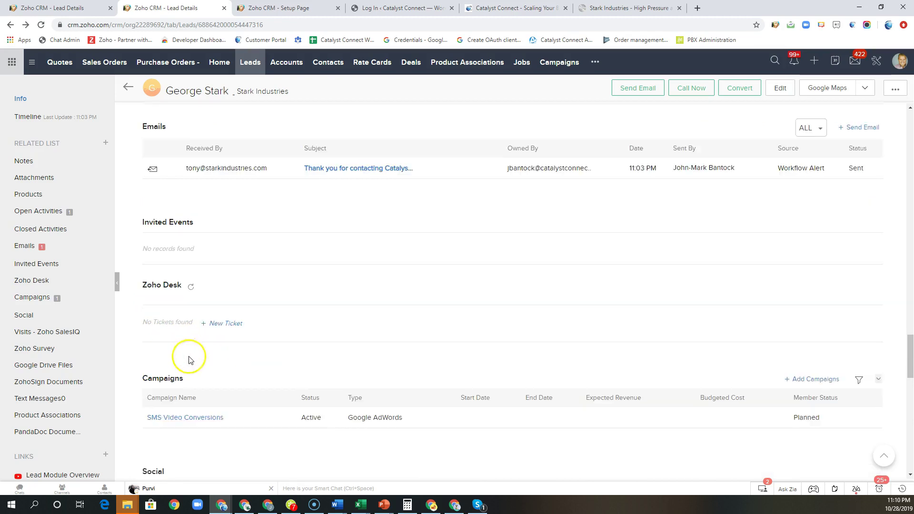
{"action": "scroll", "coordinate": [225, 337], "scroll_direction": "down", "scroll_amount": 9}
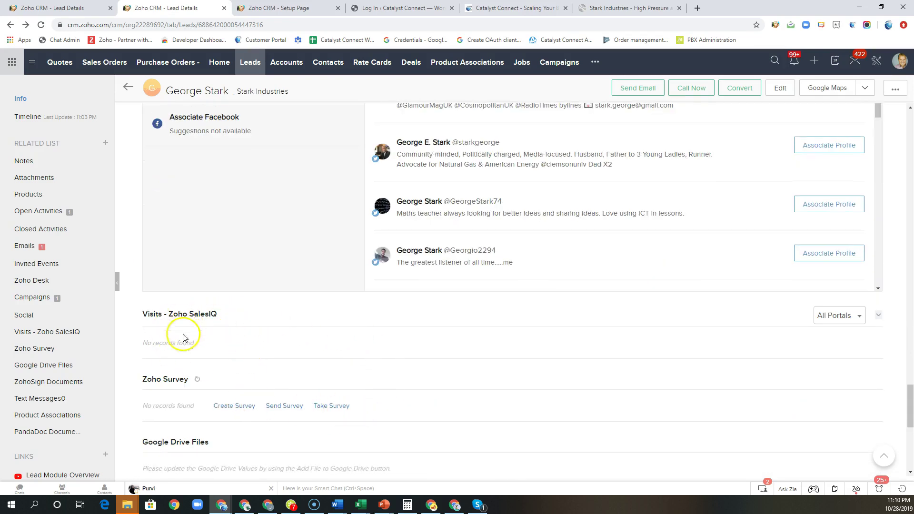
{"action": "scroll", "coordinate": [229, 345], "scroll_direction": "down", "scroll_amount": 4}
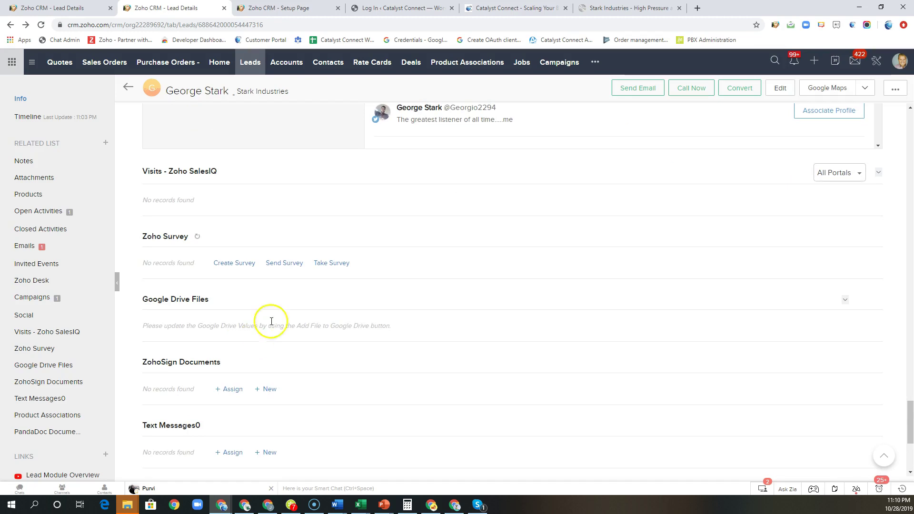
{"action": "scroll", "coordinate": [353, 349], "scroll_direction": "down", "scroll_amount": 3}
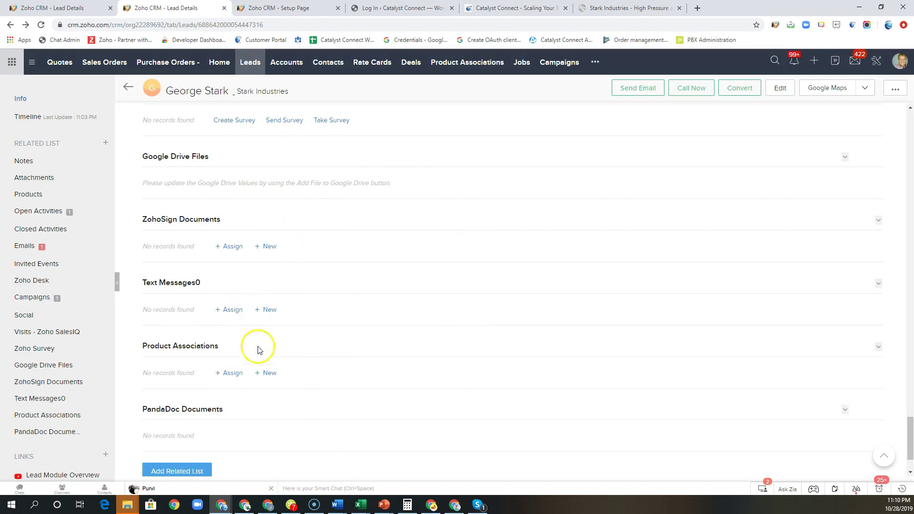
{"action": "scroll", "coordinate": [459, 403], "scroll_direction": "up", "scroll_amount": 6}
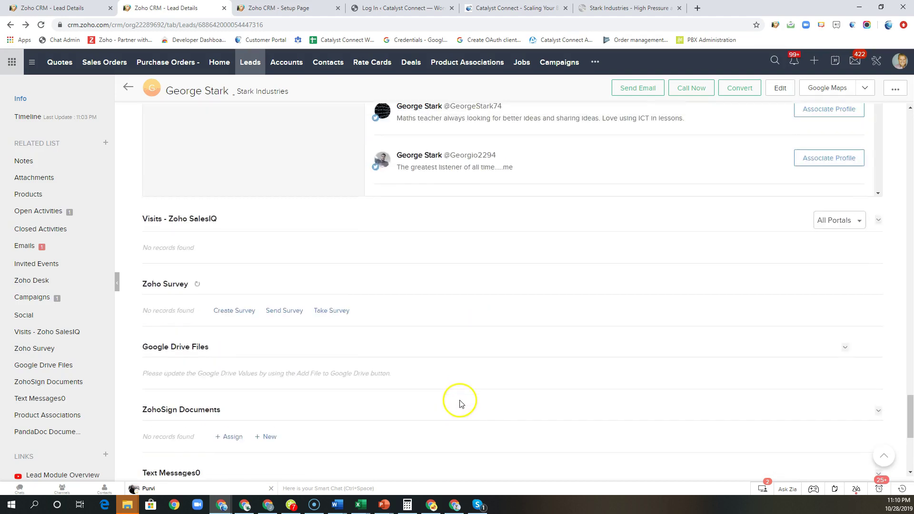
{"action": "scroll", "coordinate": [452, 402], "scroll_direction": "up", "scroll_amount": 2}
{"action": "scroll", "coordinate": [377, 398], "scroll_direction": "up", "scroll_amount": 5}
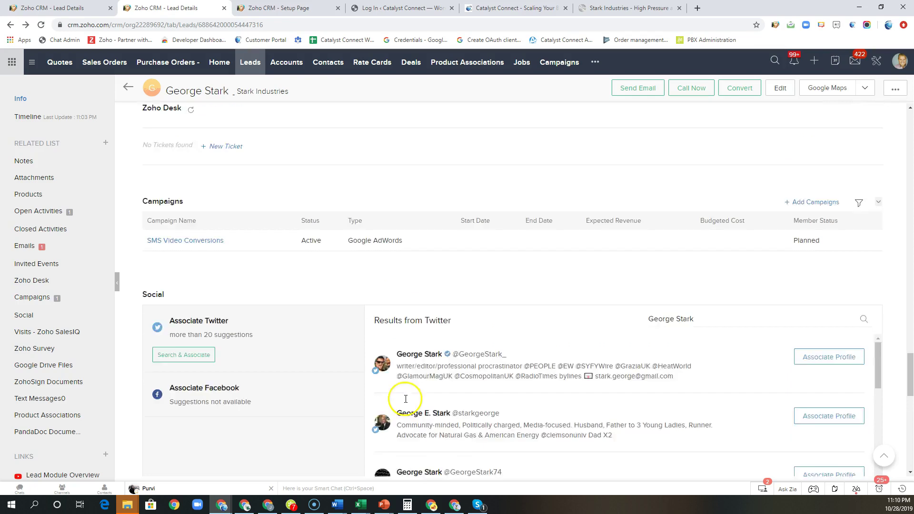
{"action": "scroll", "coordinate": [417, 333], "scroll_direction": "up", "scroll_amount": 15}
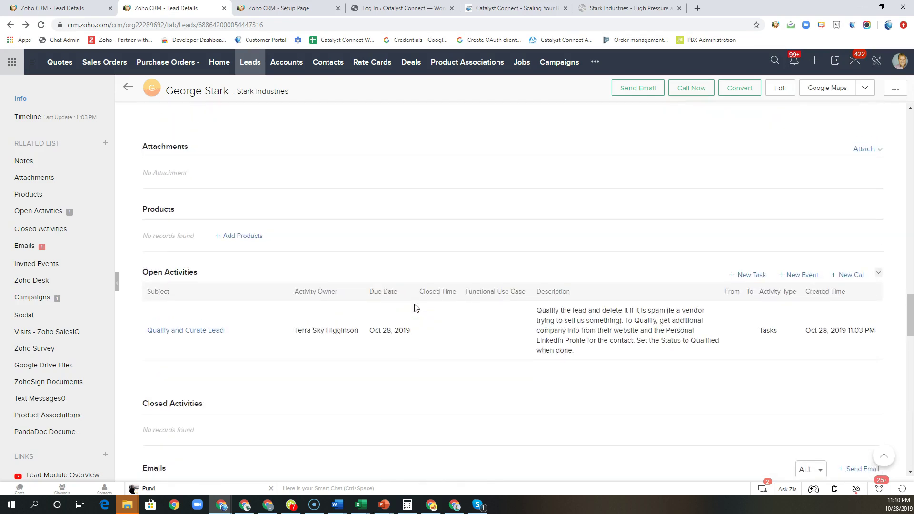
{"action": "scroll", "coordinate": [414, 308], "scroll_direction": "up", "scroll_amount": 20}
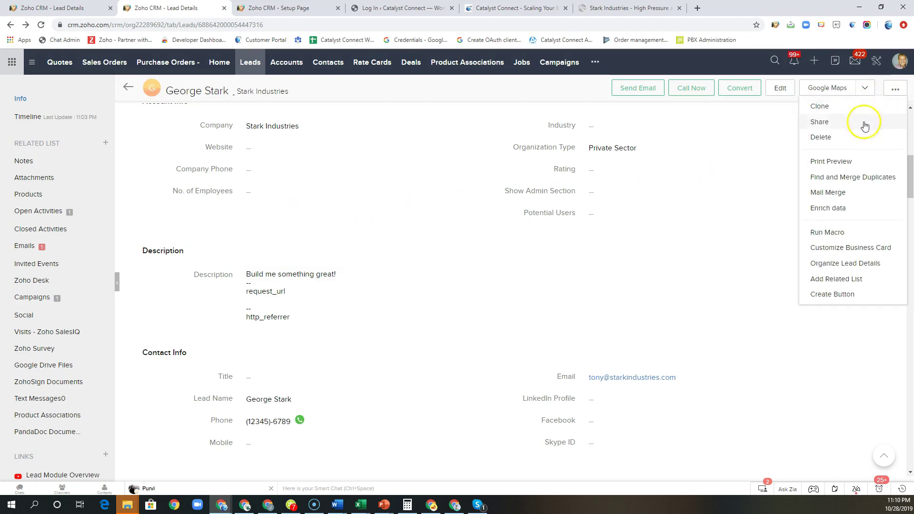
Run Enrich data from the lead's more-actions menu and cancel Zia's suggestions without updating.
{"action": "left_click", "coordinate": [835, 212]}
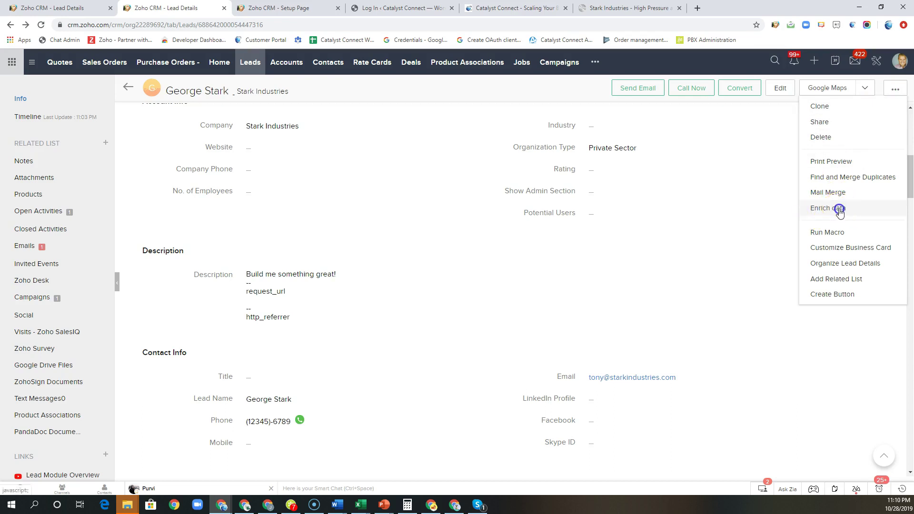
{"action": "left_click", "coordinate": [815, 212]}
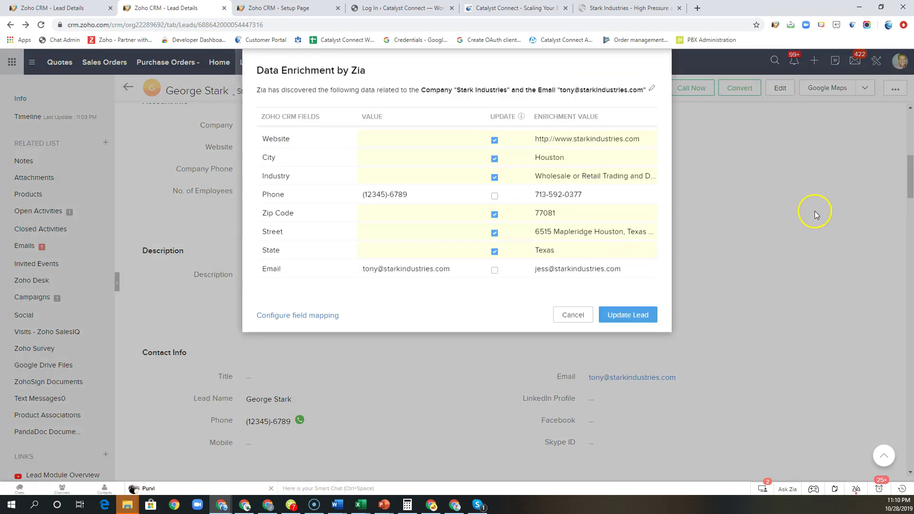
{"action": "left_click", "coordinate": [572, 316]}
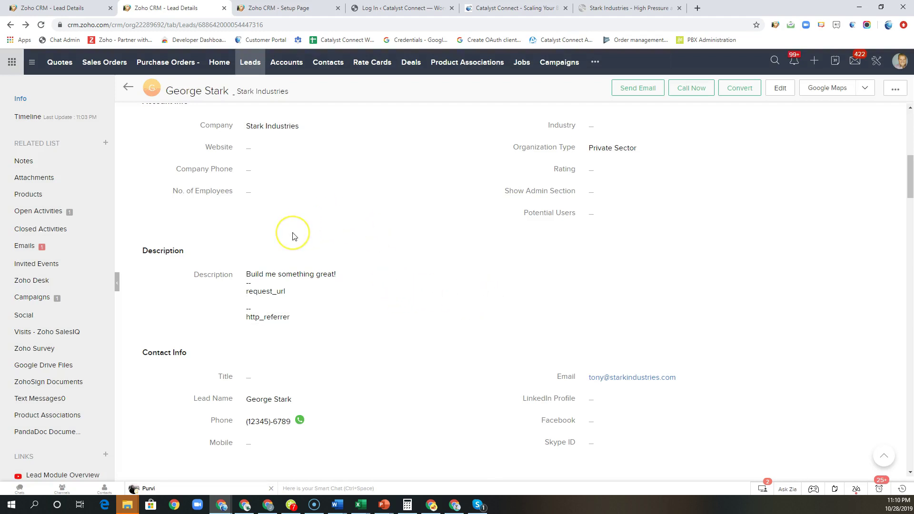